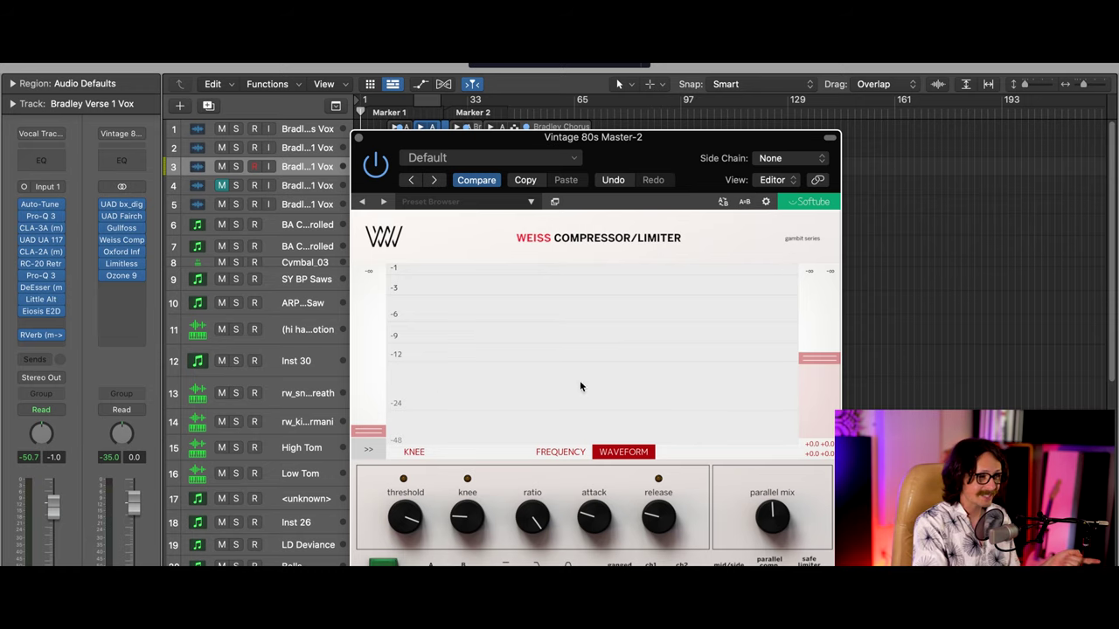
- Move the Weiss Compressor/Limiter window up so all its controls show, keeping it in front of the opened UAD Fairchild plug-in
mouse_move(396, 437)
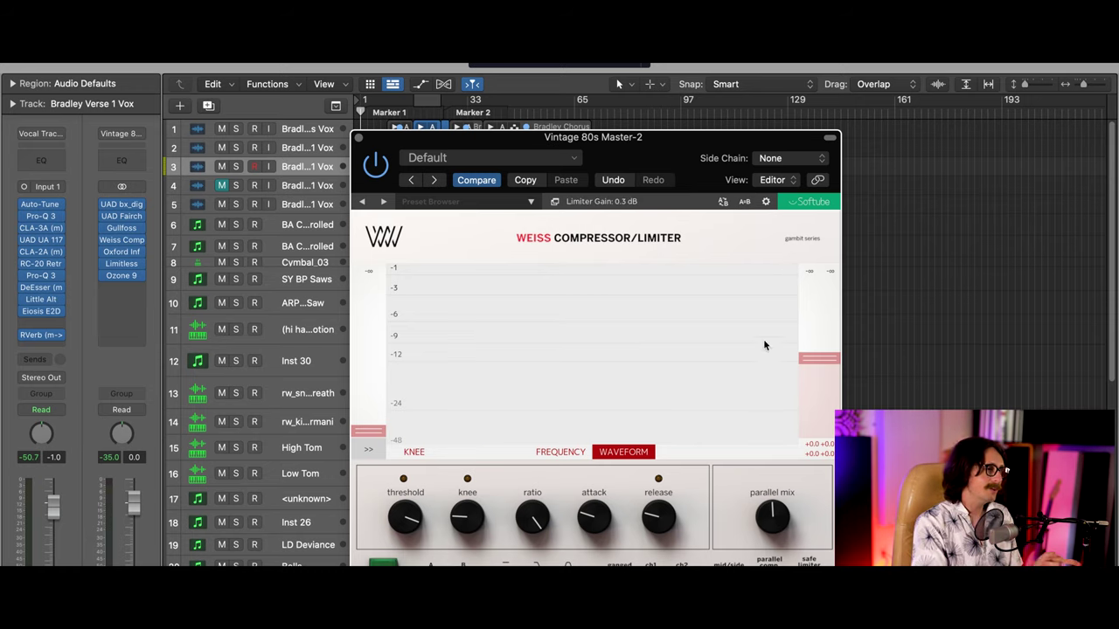
drag(656, 150, 633, 86)
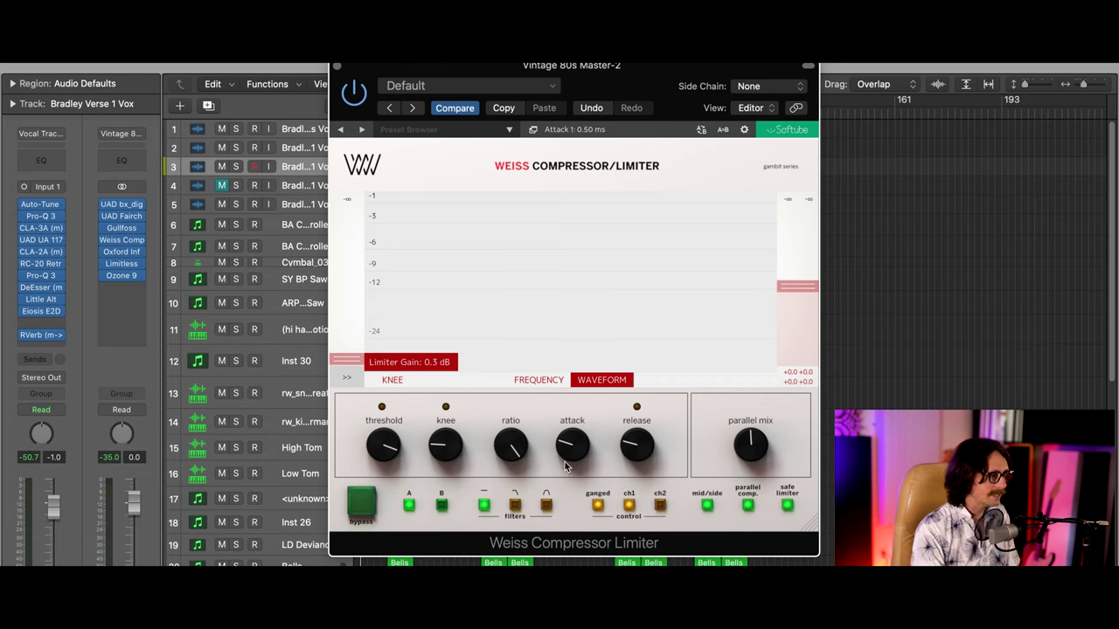
click(122, 218)
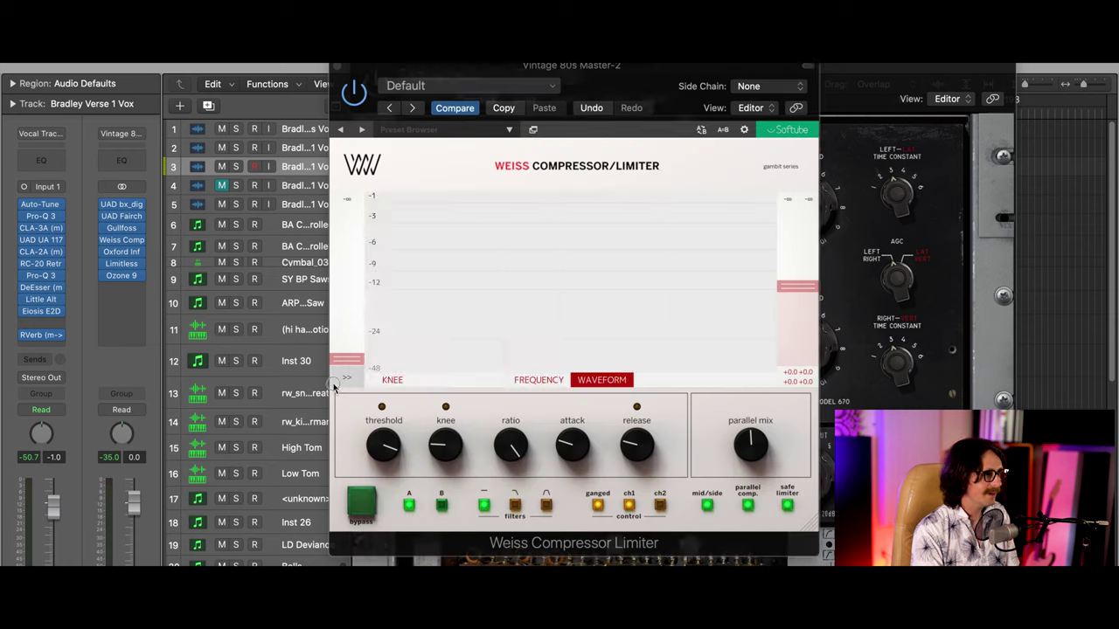
click(339, 362)
click(343, 379)
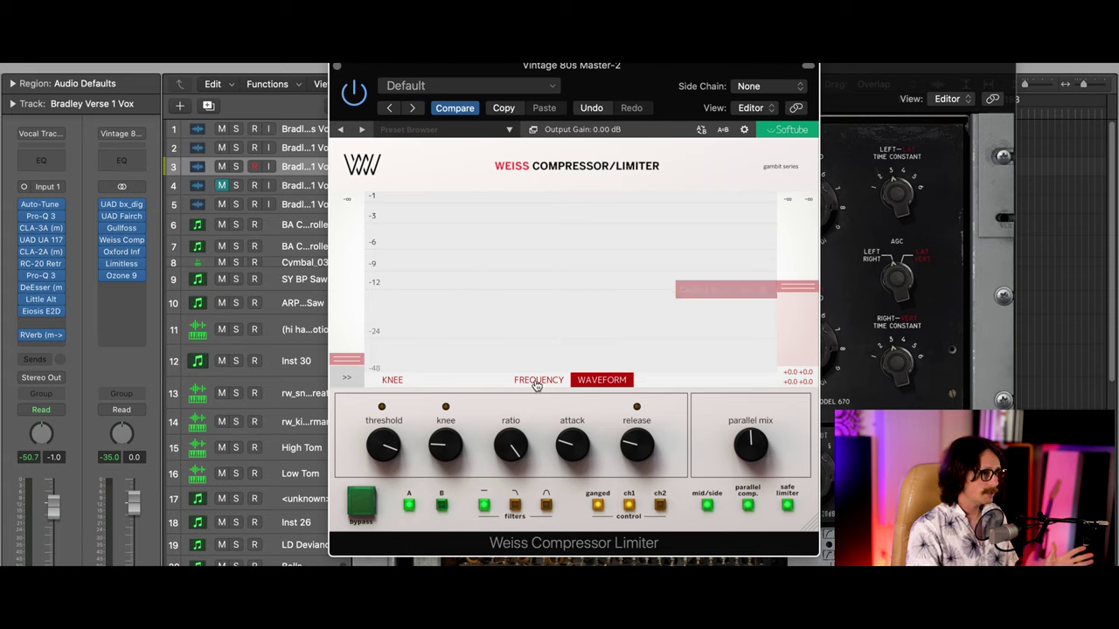
- Compare the compressor's frequency and waveform displays, and show the knee curve over the waveform
click(392, 380)
click(529, 380)
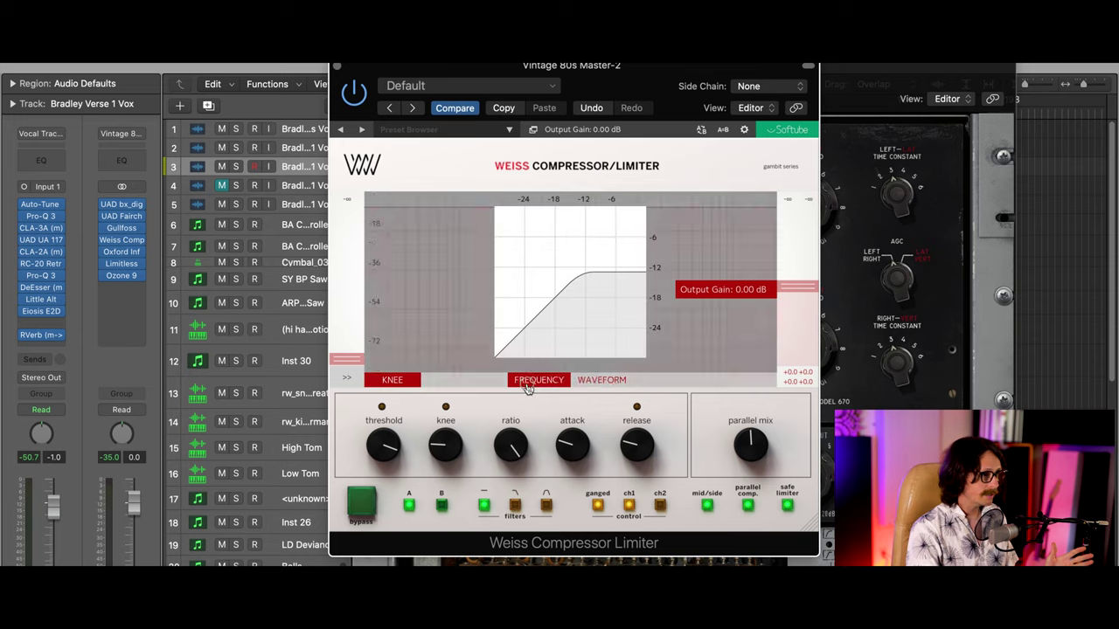
click(602, 380)
click(393, 384)
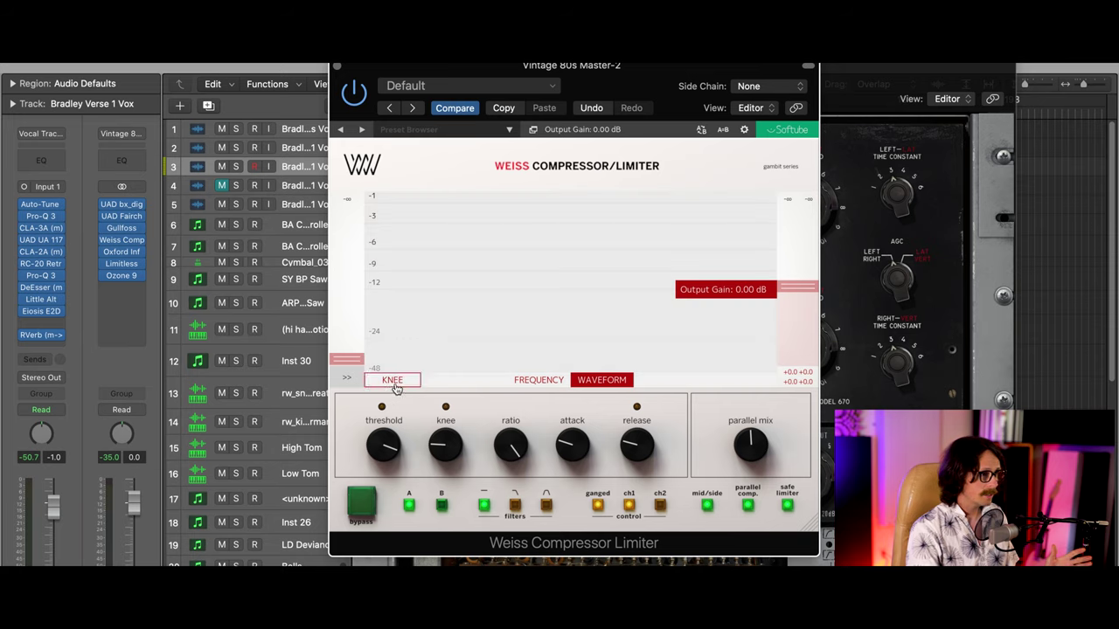
click(377, 384)
click(377, 384)
click(377, 384)
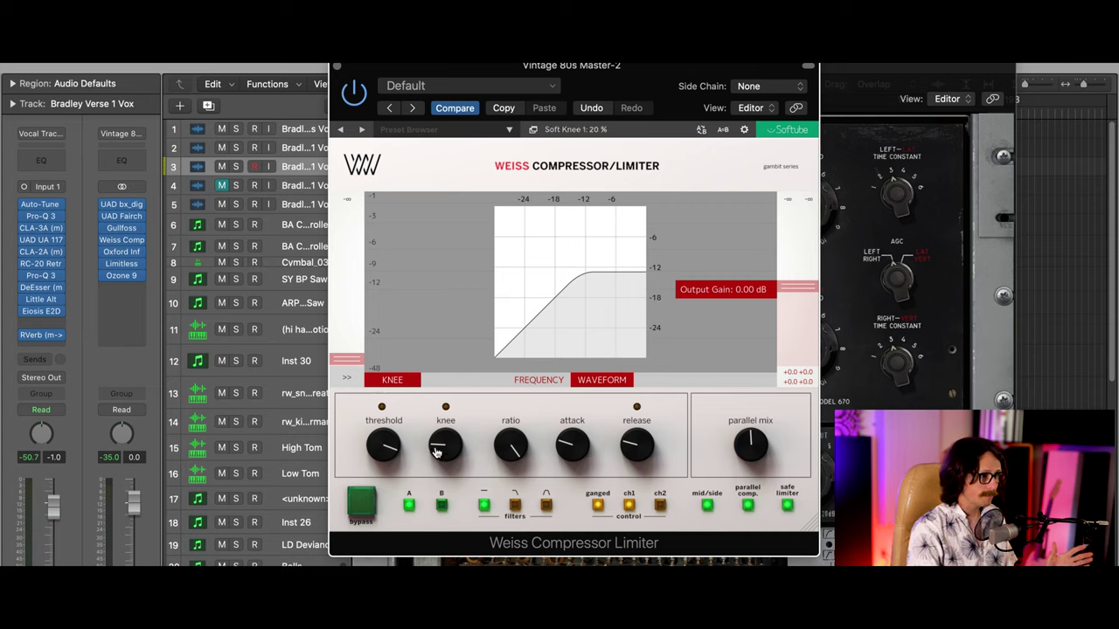
- Try soft knee settings of 10% and 40% while watching the knee curve, and hide the curve
drag(440, 403, 453, 474)
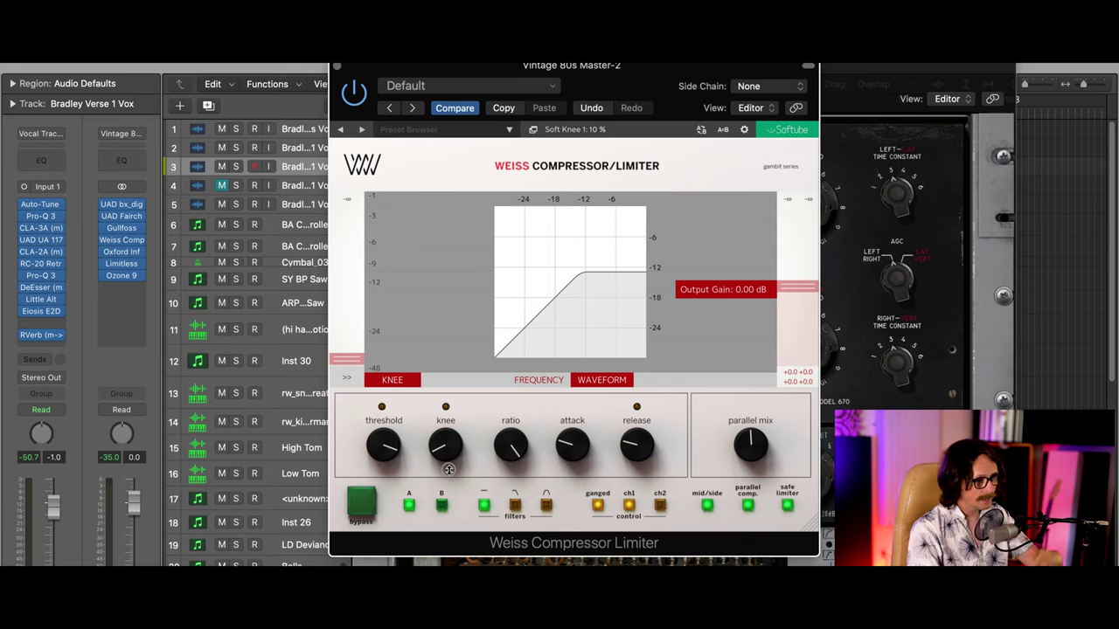
drag(447, 424, 469, 394)
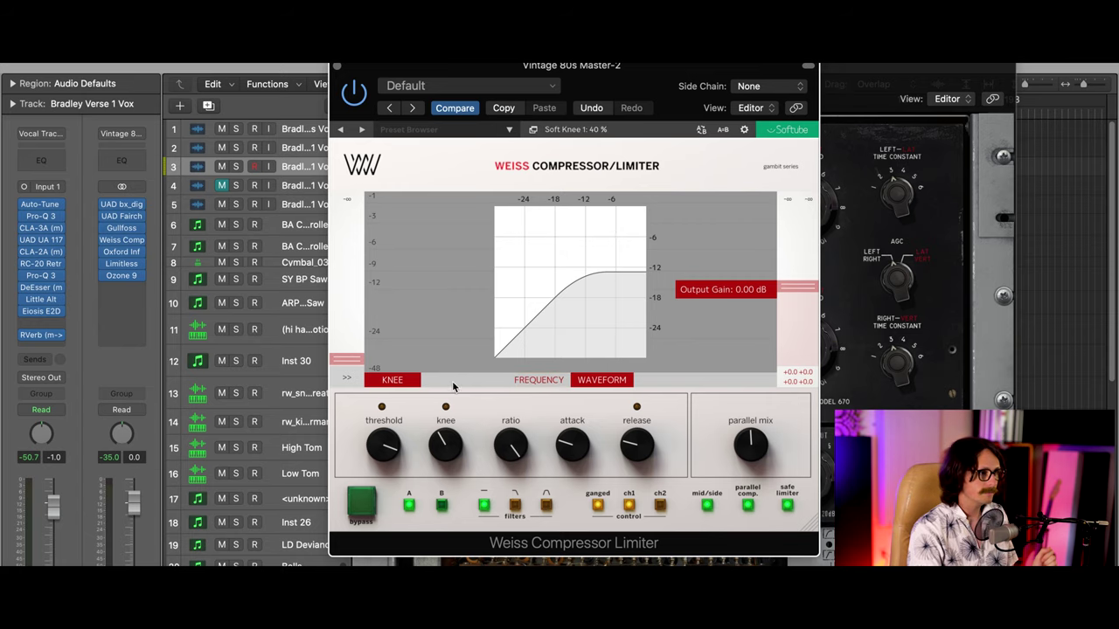
click(392, 380)
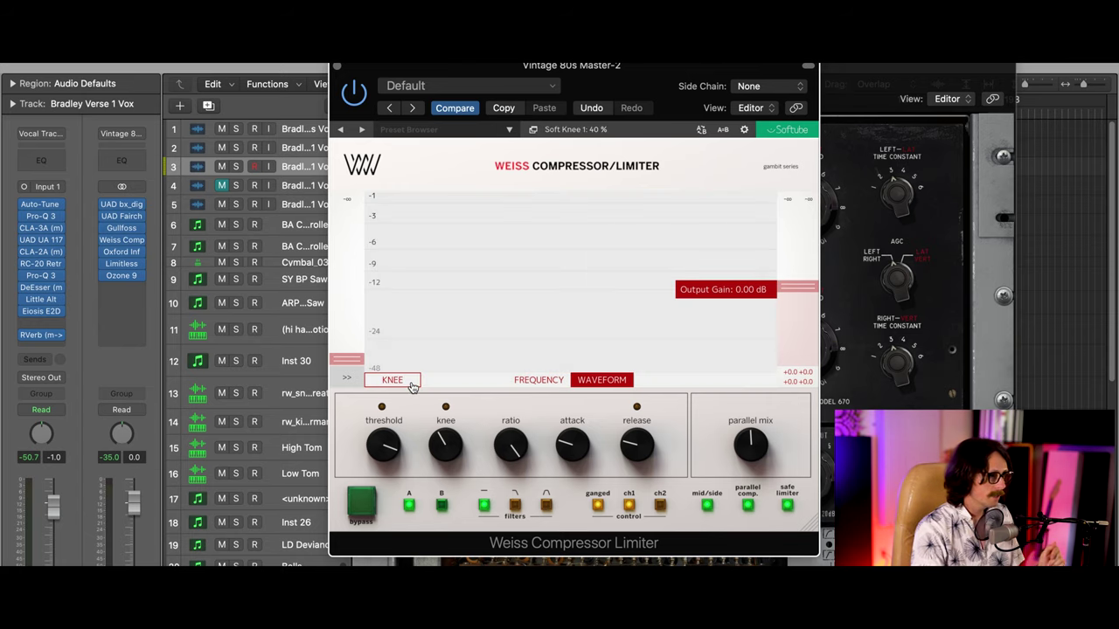
- Check the frequency display, return to the waveform display, and close the UAD Fairchild plug-in window
click(542, 381)
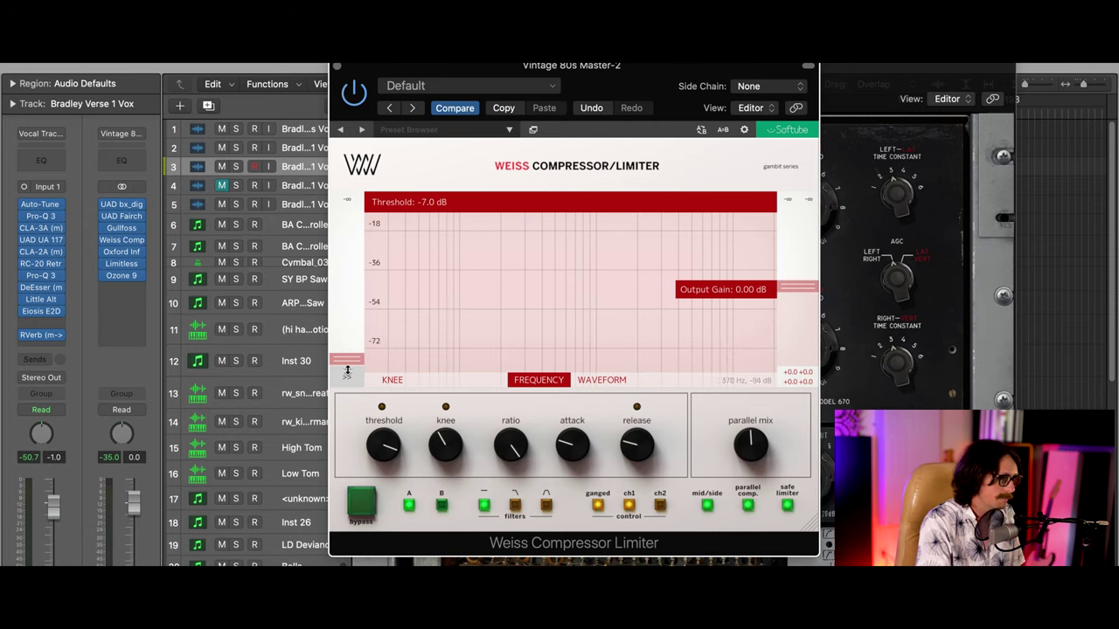
click(592, 385)
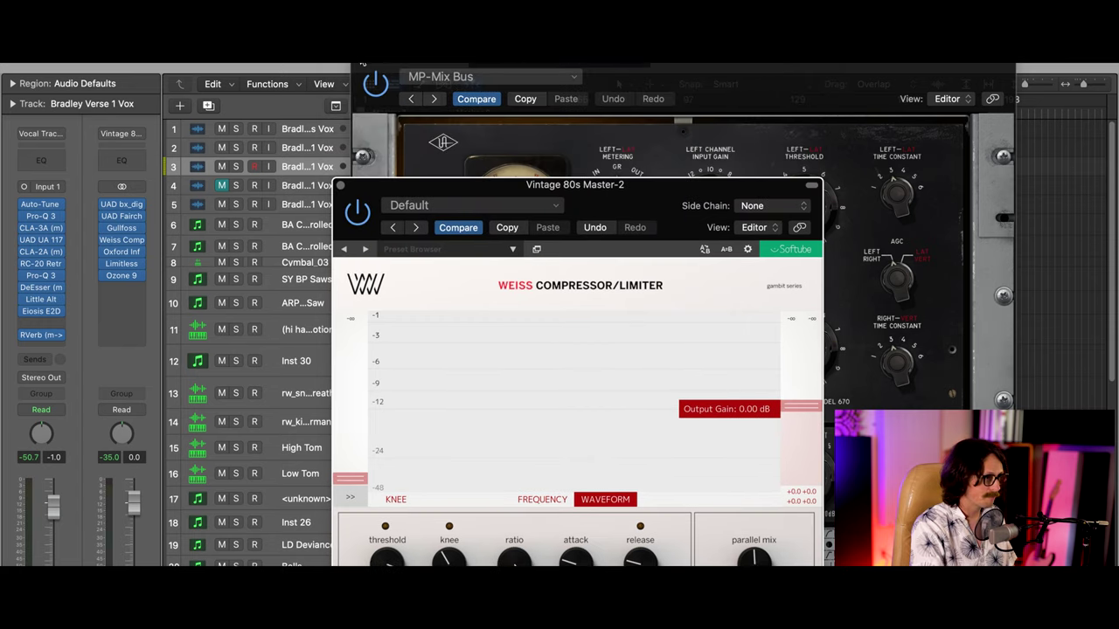
click(362, 63)
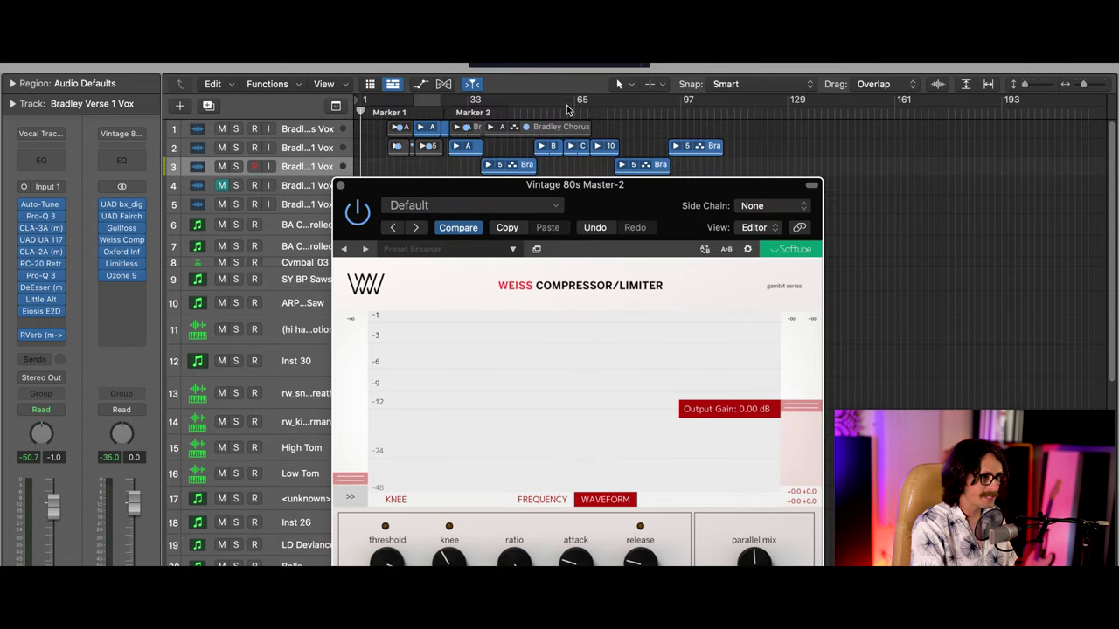
- Play the song from between Marker 1 and Marker 2 and compare the signal in the frequency and waveform displays
click(428, 112)
key(space)
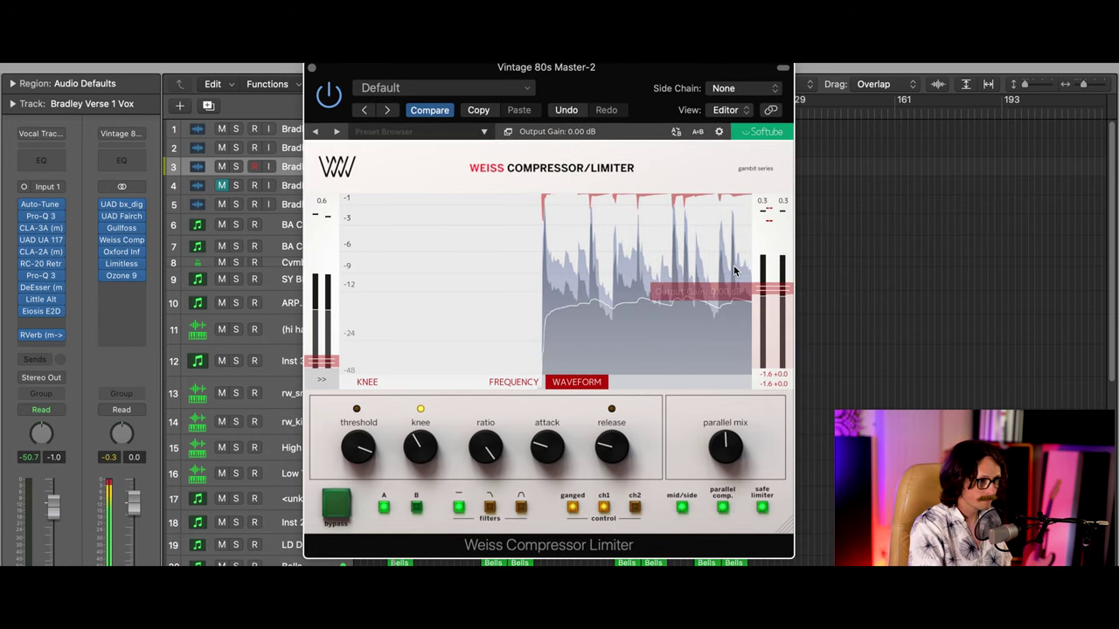
click(540, 383)
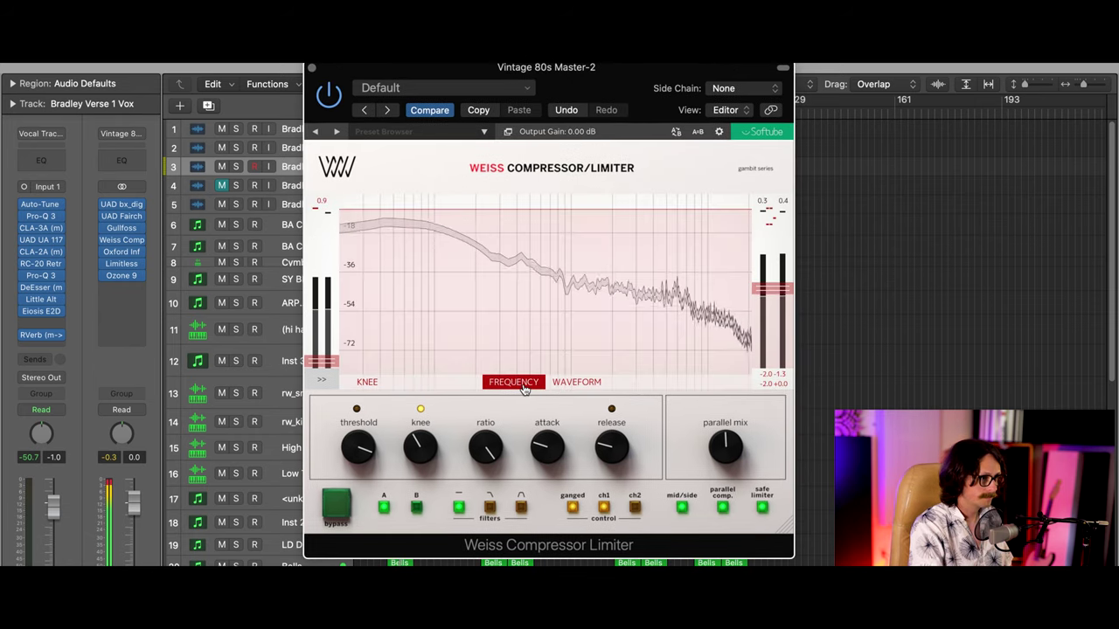
click(576, 383)
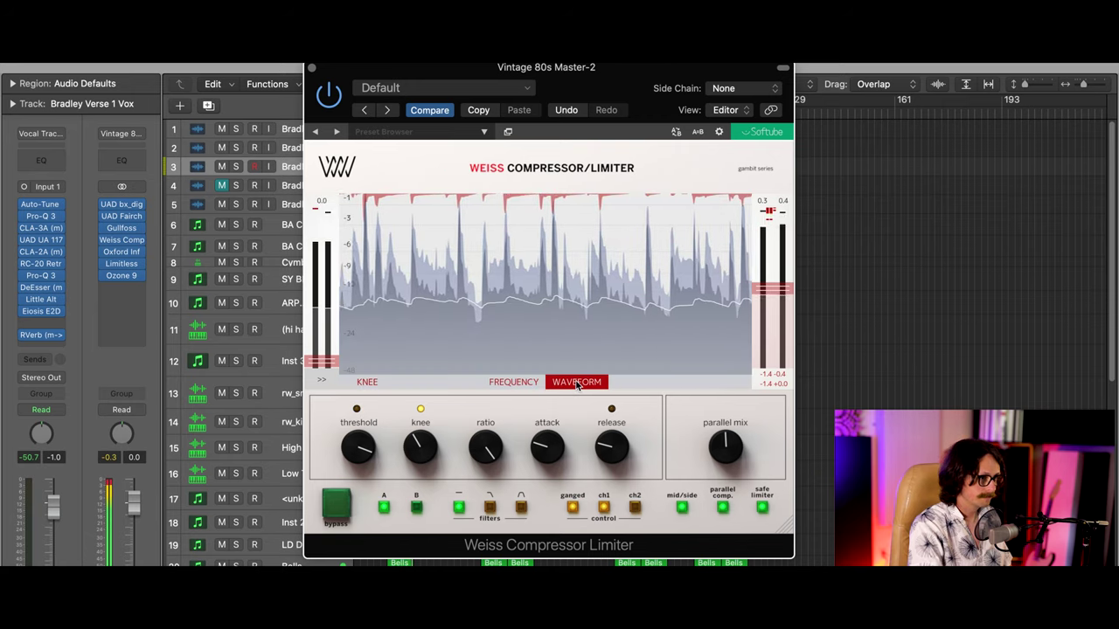
click(519, 383)
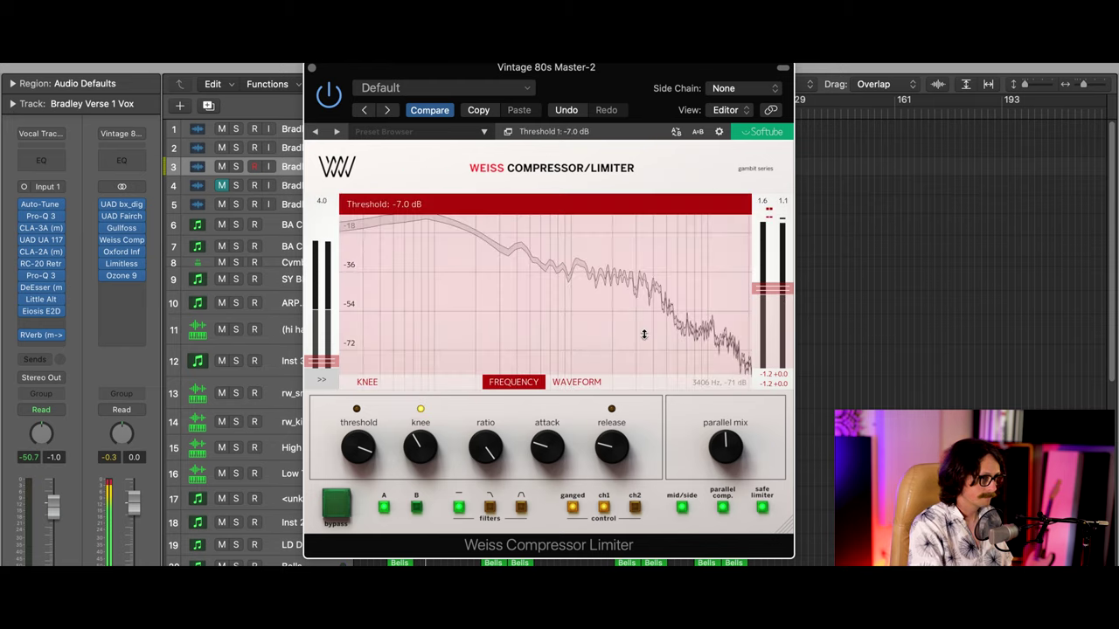
- Stop playback with the playhead moved back a few bars, and switch the compressor to the waveform display with all controls on screen
mouse_move(472, 74)
mouse_down()
mouse_move(513, 166)
mouse_move(508, 205)
mouse_up()
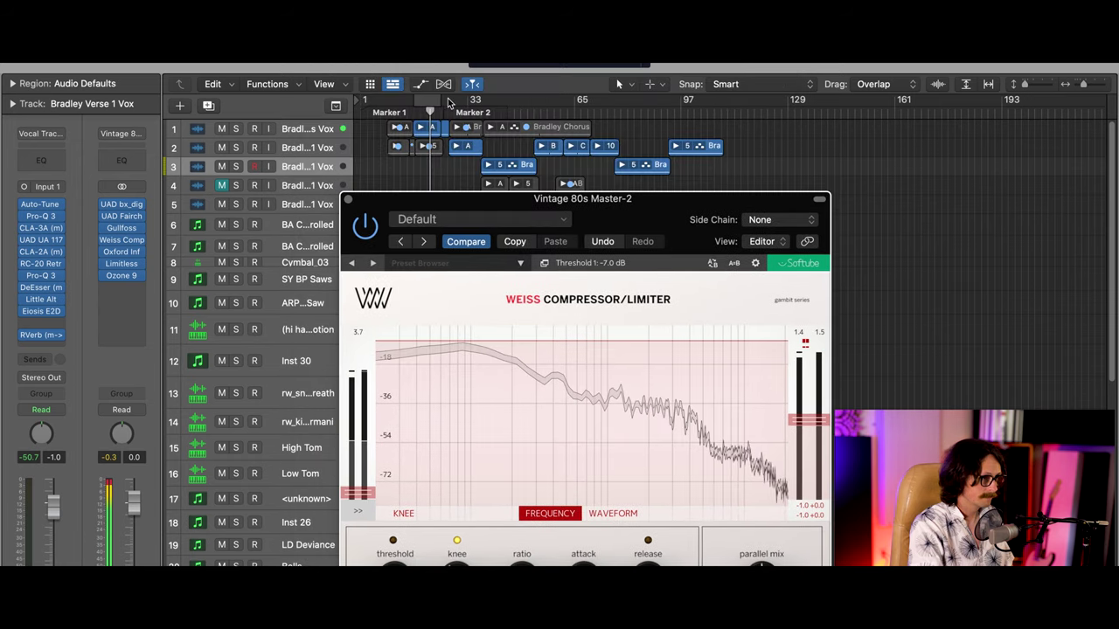
click(407, 112)
key(space)
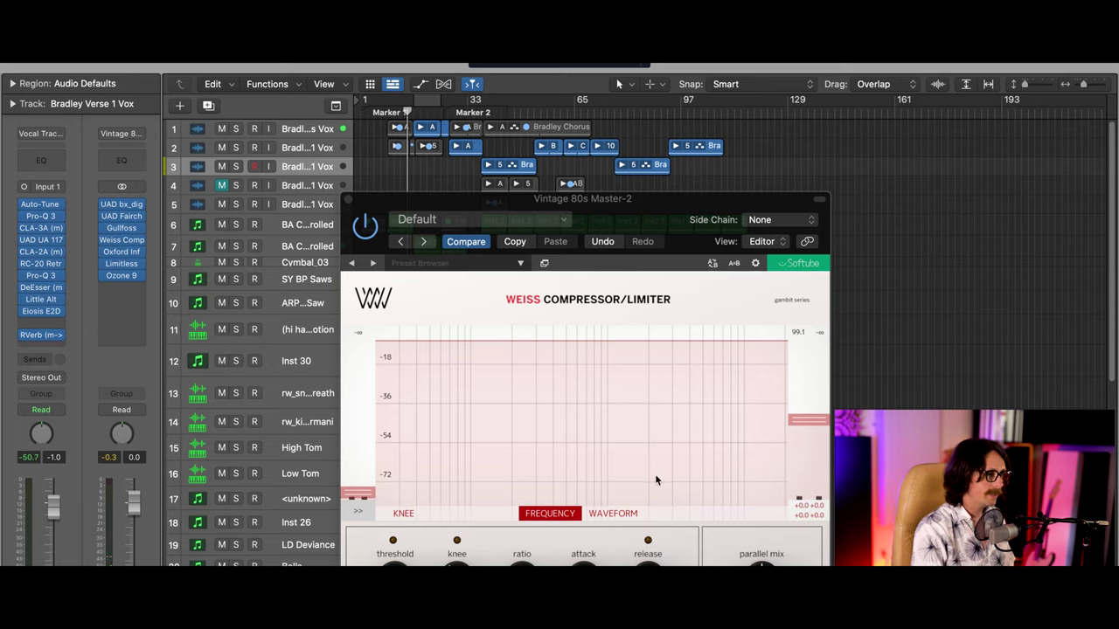
click(624, 513)
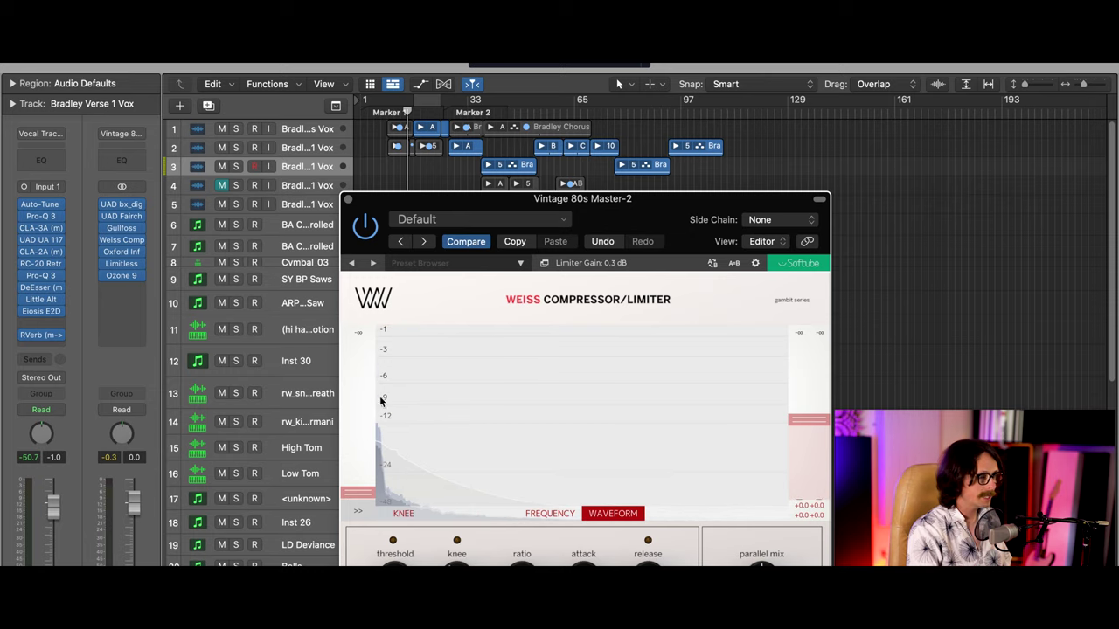
drag(666, 219, 650, 120)
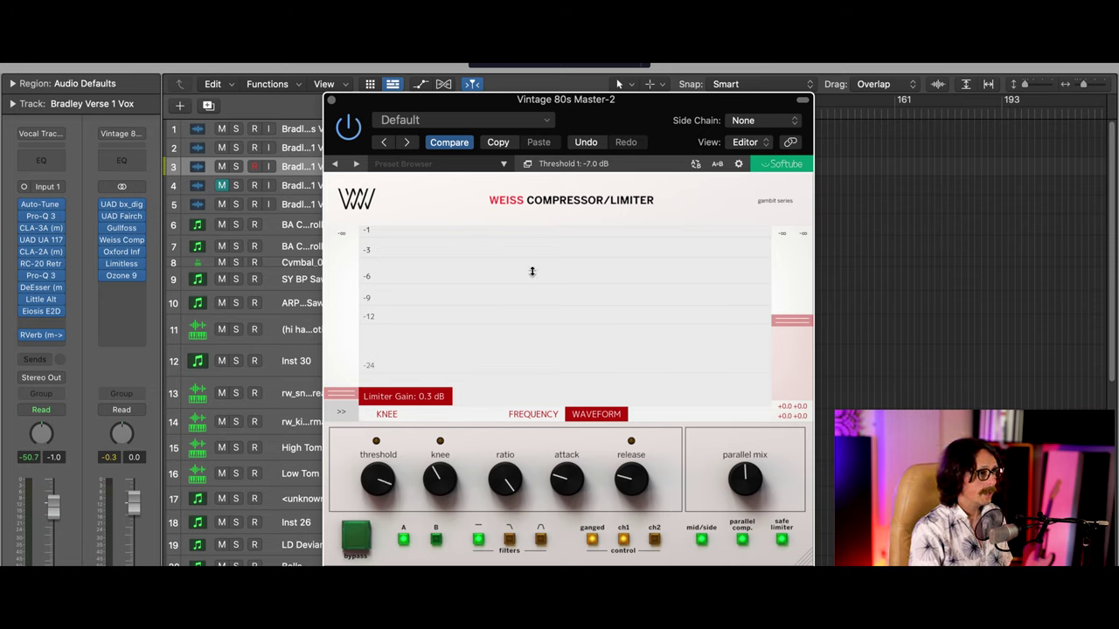
- Set the compressor's threshold to -11.0 dB in the frequency display and its soft knee to 30%
drag(383, 481, 357, 507)
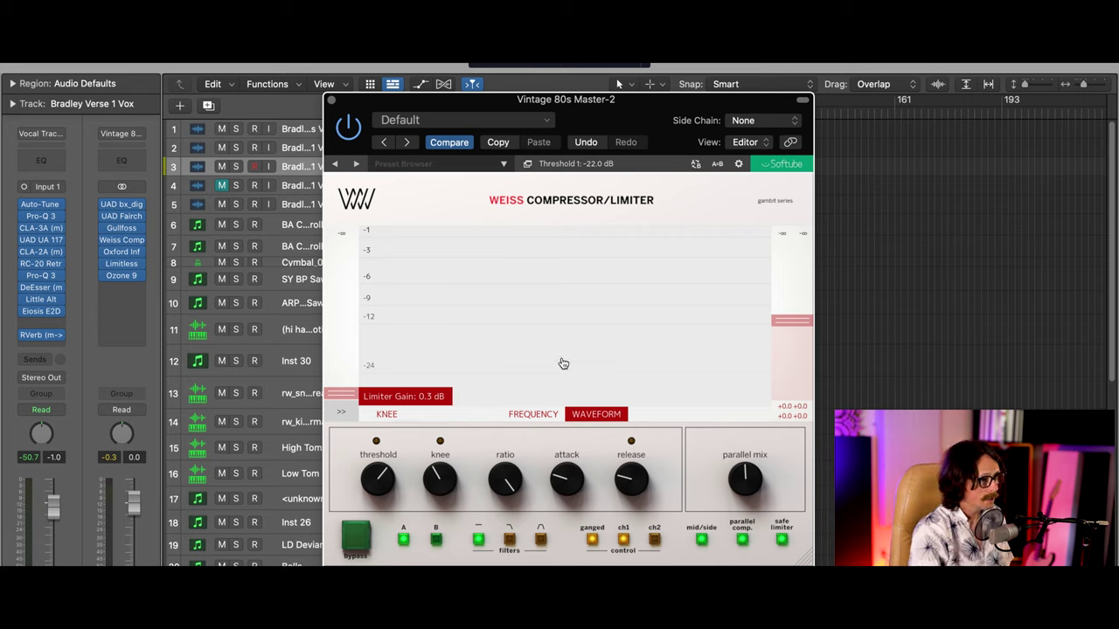
click(530, 416)
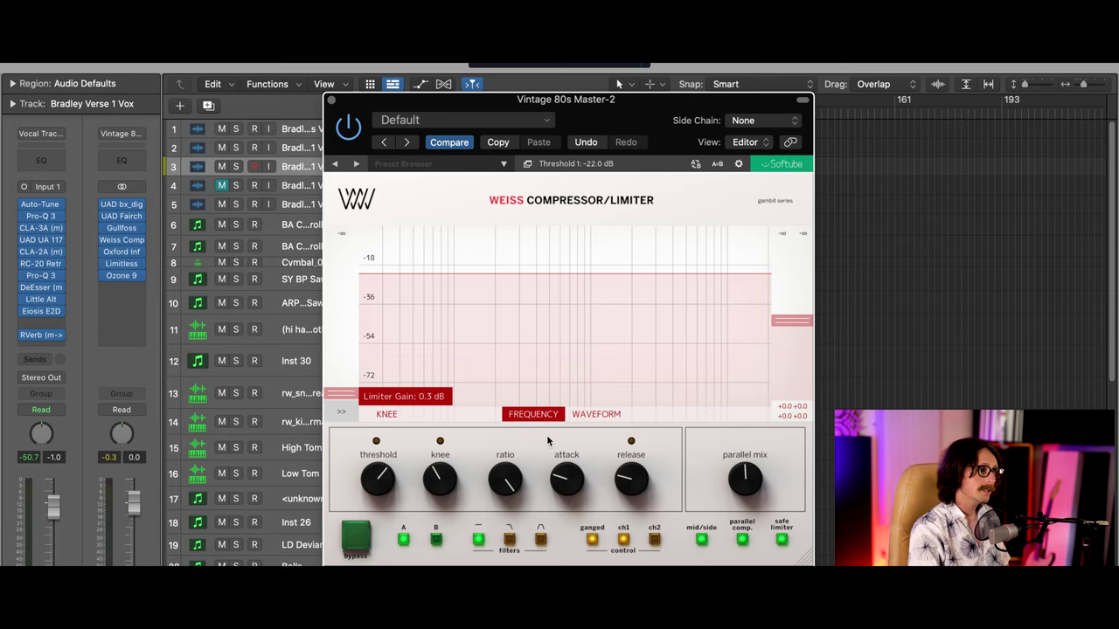
mouse_move(386, 476)
mouse_down()
mouse_move(390, 555)
mouse_move(395, 430)
mouse_move(382, 480)
mouse_up()
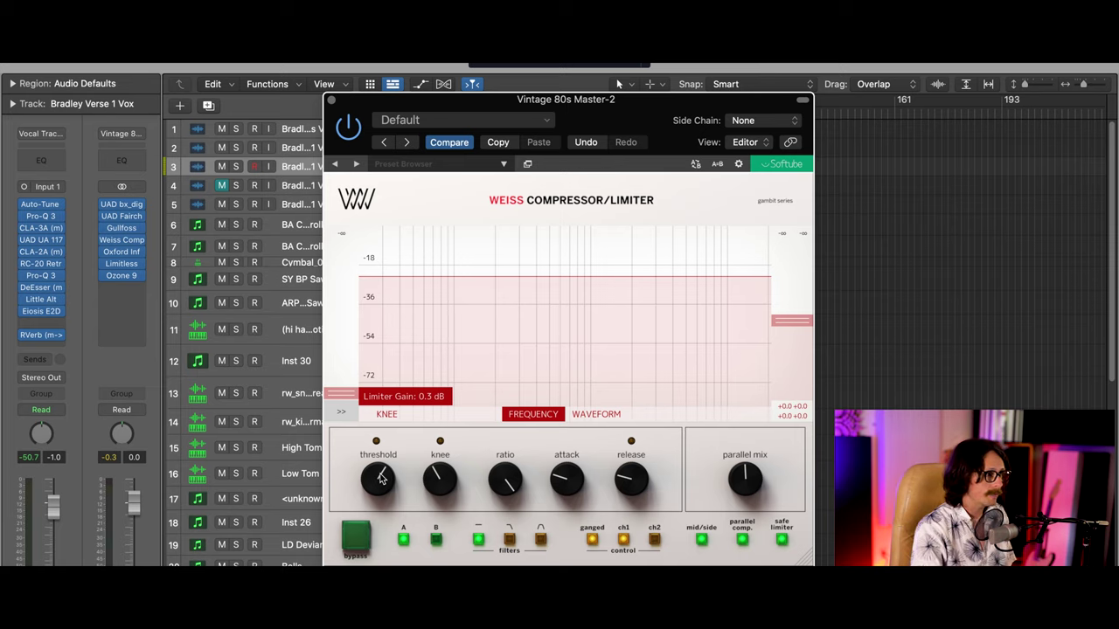
drag(379, 487, 384, 386)
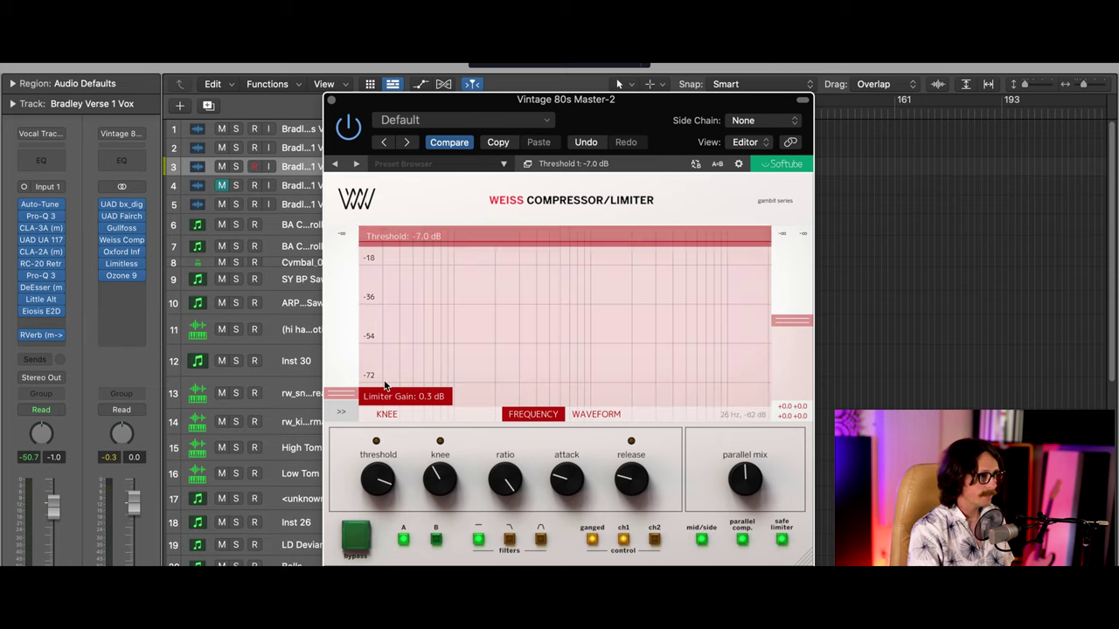
mouse_move(409, 238)
mouse_down()
mouse_move(398, 357)
mouse_move(432, 245)
mouse_move(410, 261)
mouse_move(415, 239)
mouse_up()
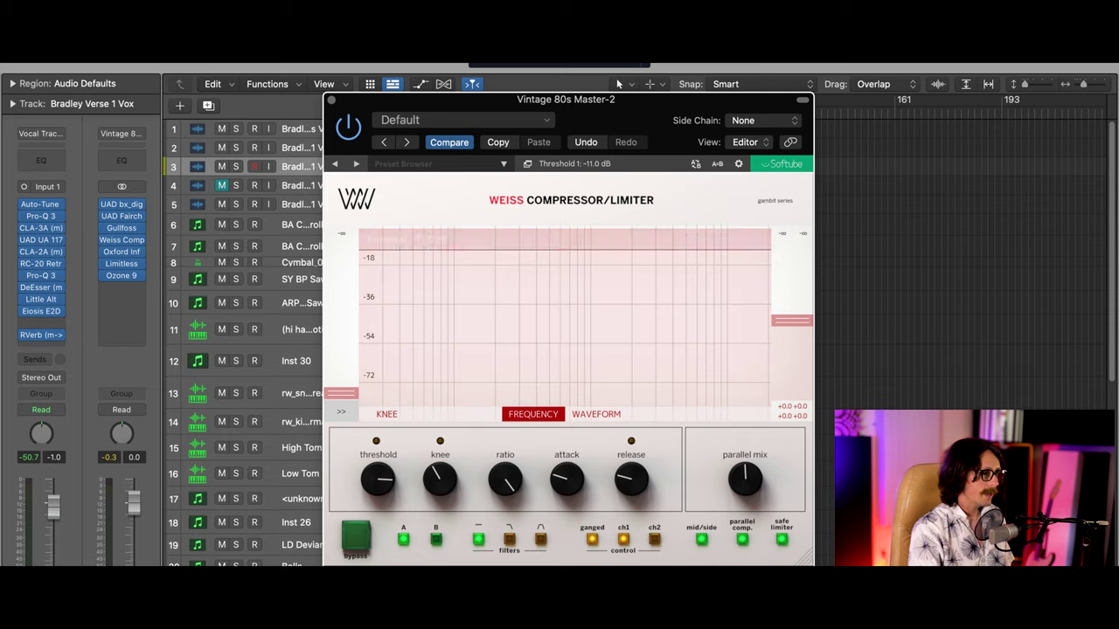
mouse_move(444, 481)
mouse_down()
mouse_move(415, 500)
mouse_move(426, 477)
mouse_up()
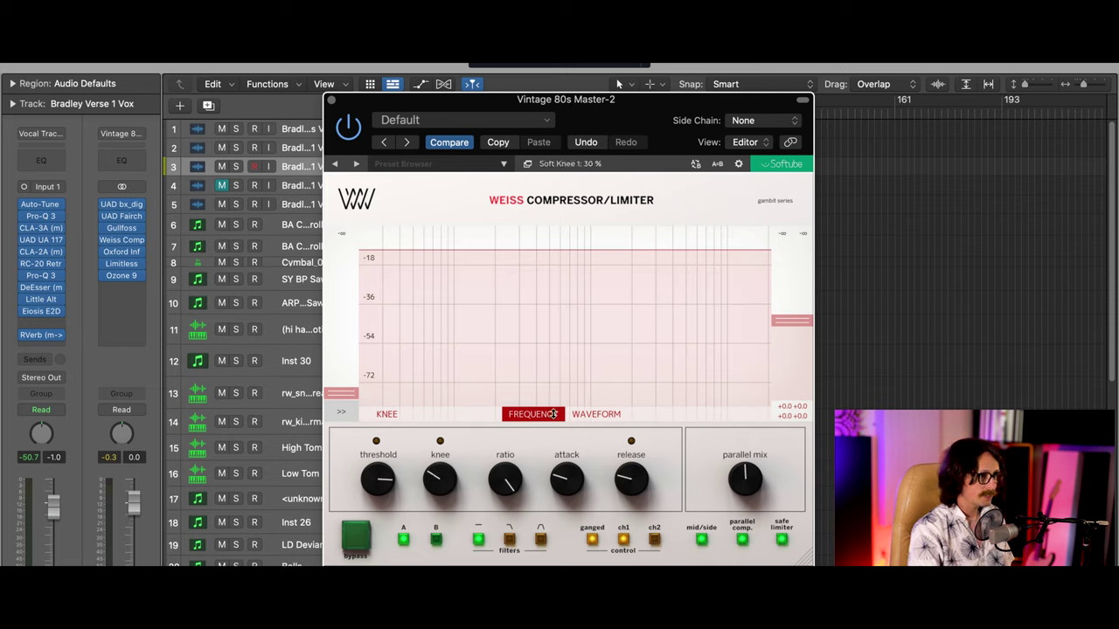
- Try compression ratios of 1:1.12, 1.93:1 and 1000:1, and settle on a ratio slightly above 2.42:1
mouse_move(508, 478)
mouse_down()
mouse_move(500, 536)
mouse_move(507, 476)
mouse_up()
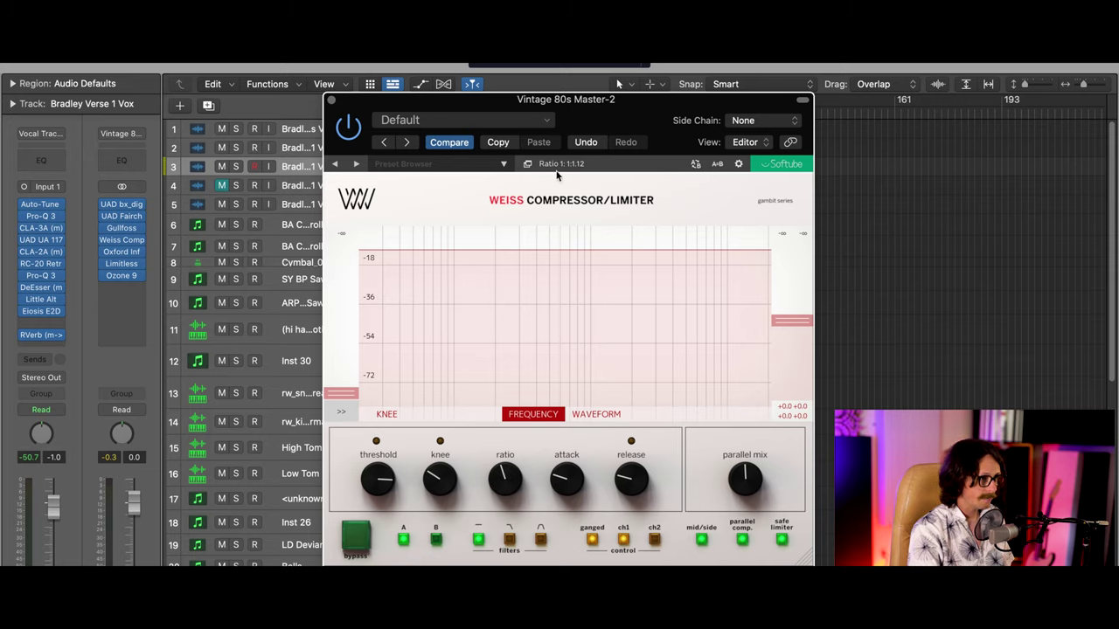
drag(521, 472, 541, 414)
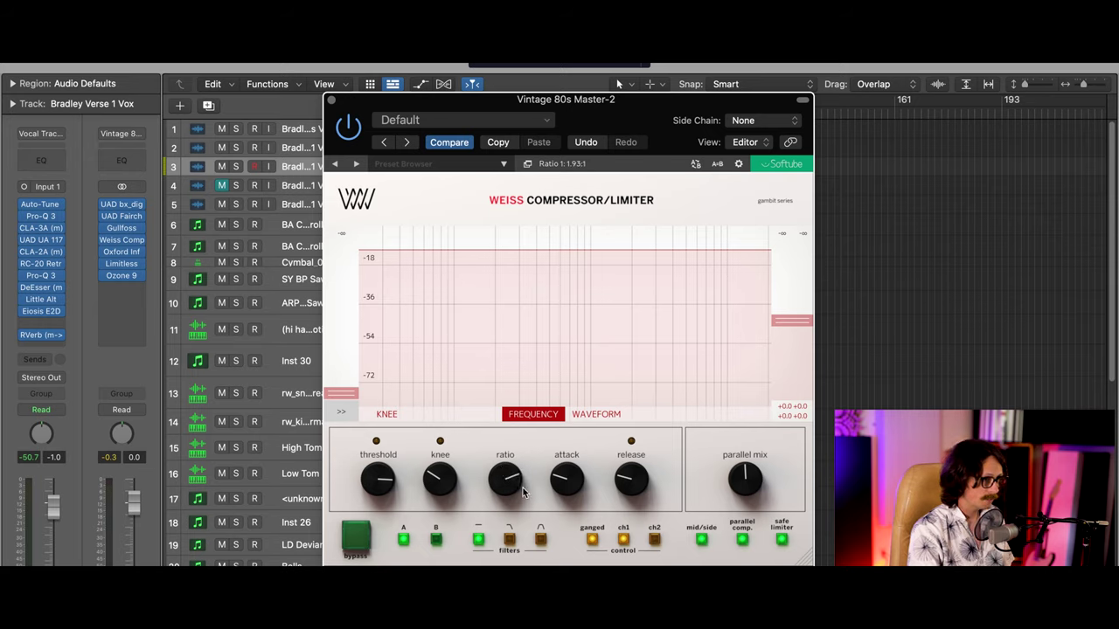
drag(515, 487, 498, 409)
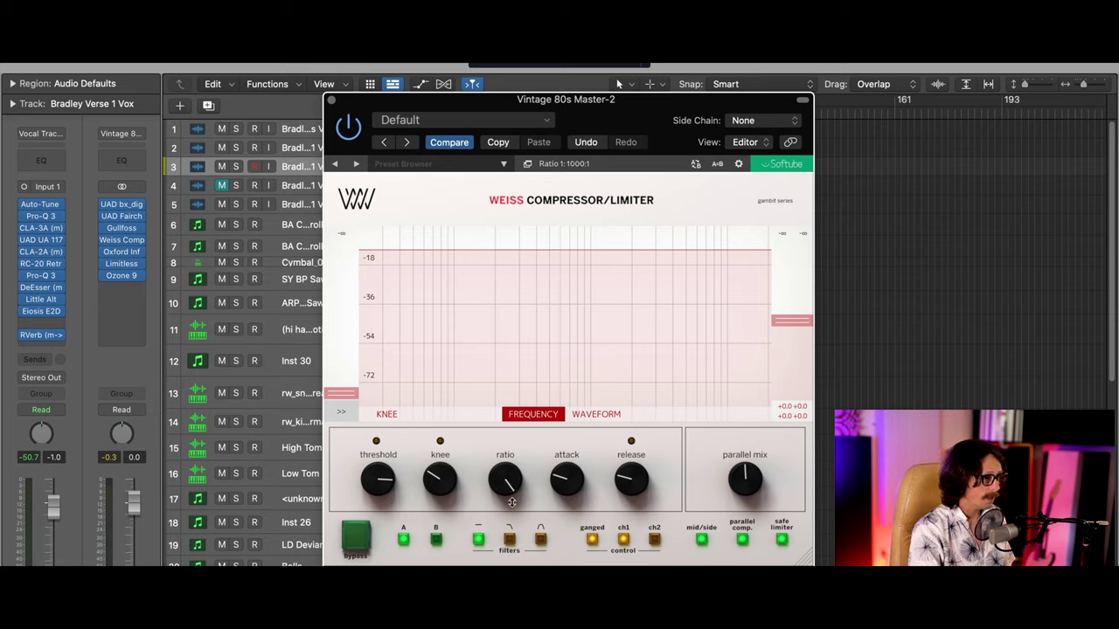
drag(514, 488, 495, 522)
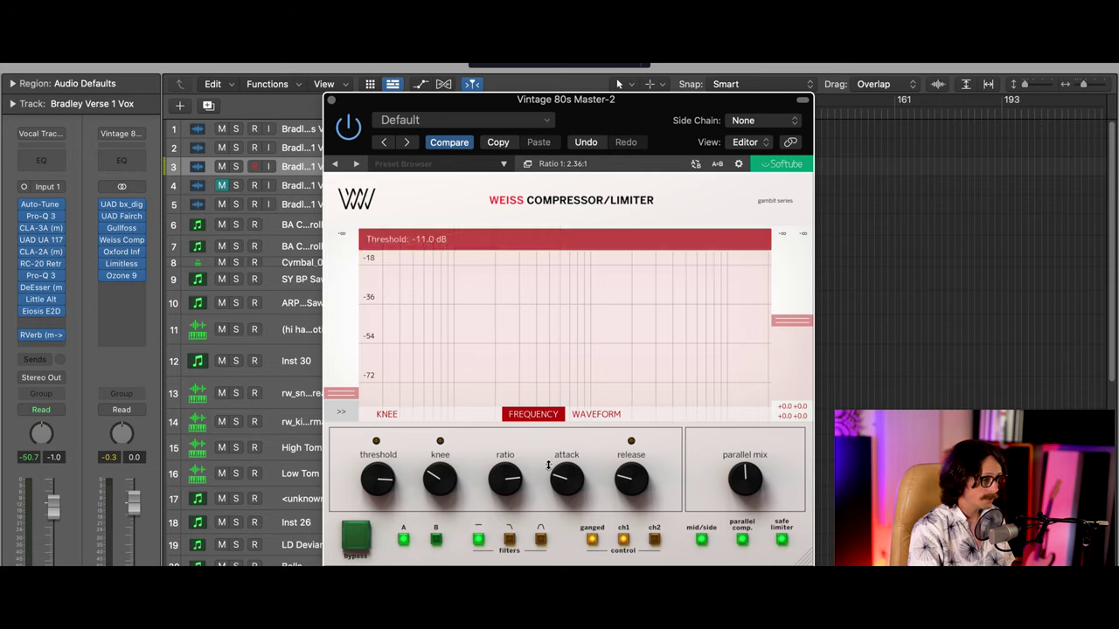
drag(501, 487, 491, 447)
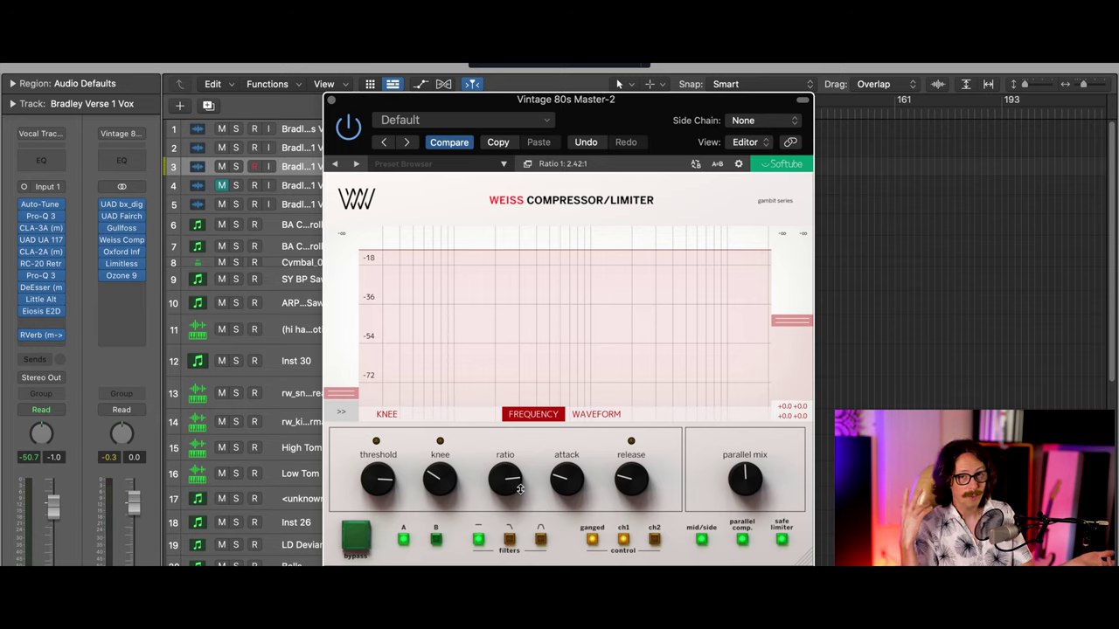
mouse_move(514, 478)
mouse_down()
mouse_move(511, 500)
mouse_move(511, 471)
mouse_up()
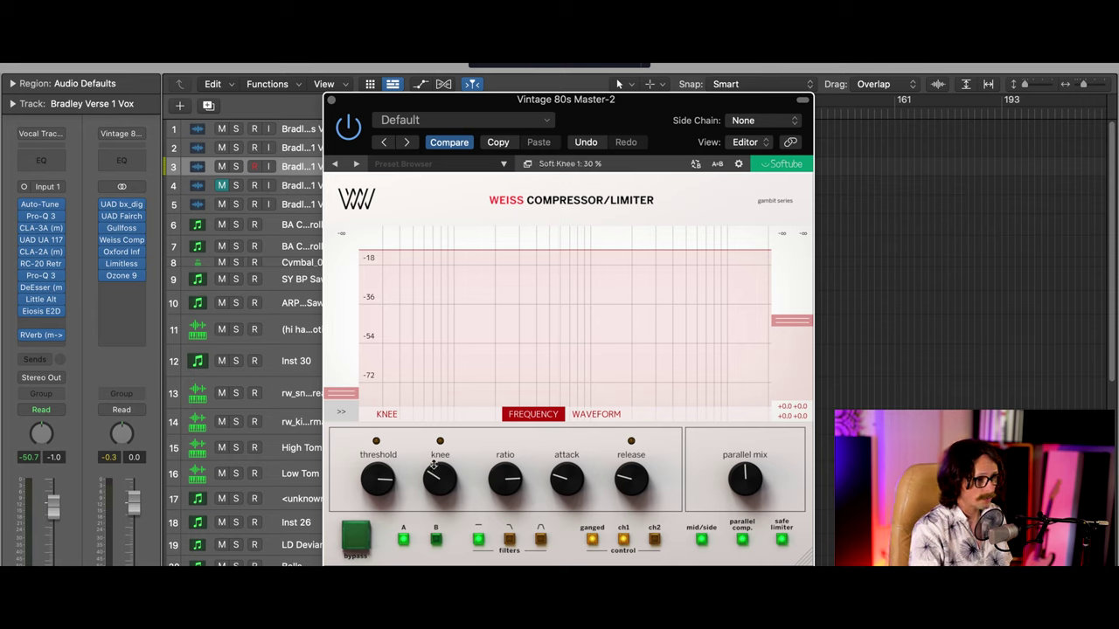
- Try attack times between 1.25 ms and 800 ms, and set the compressor's attack to 2.50 ms
drag(579, 479, 569, 416)
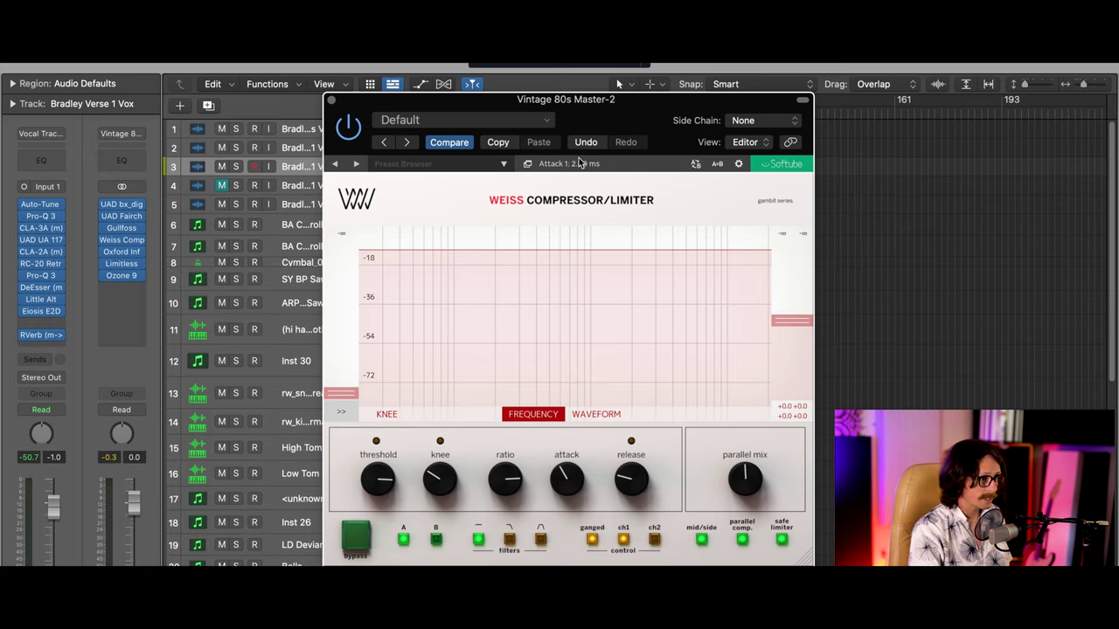
drag(575, 485, 549, 474)
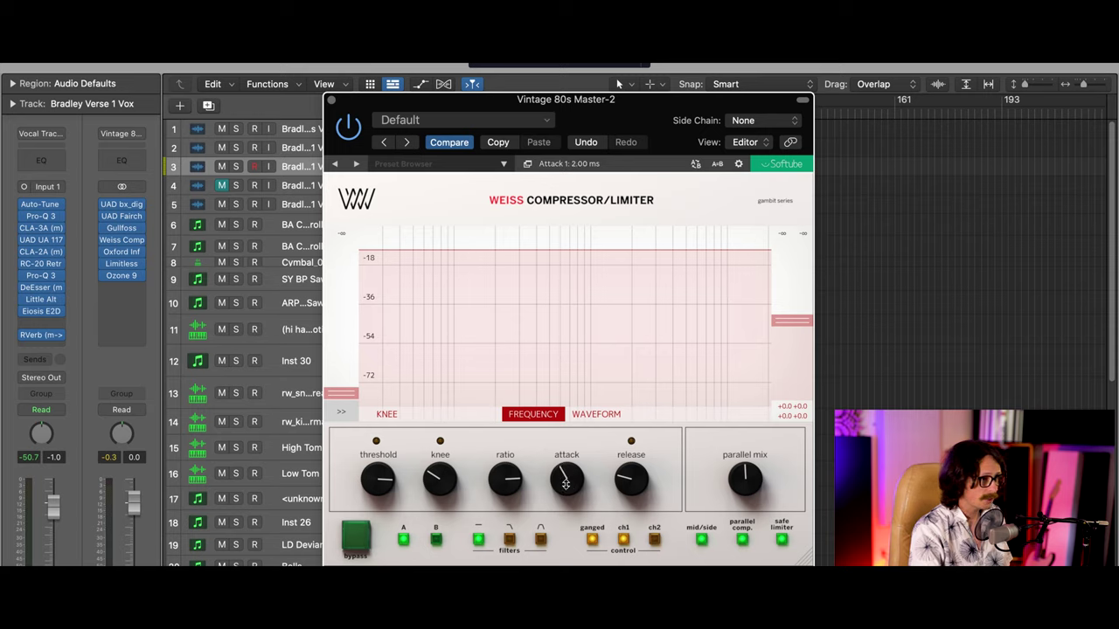
drag(565, 500, 602, 358)
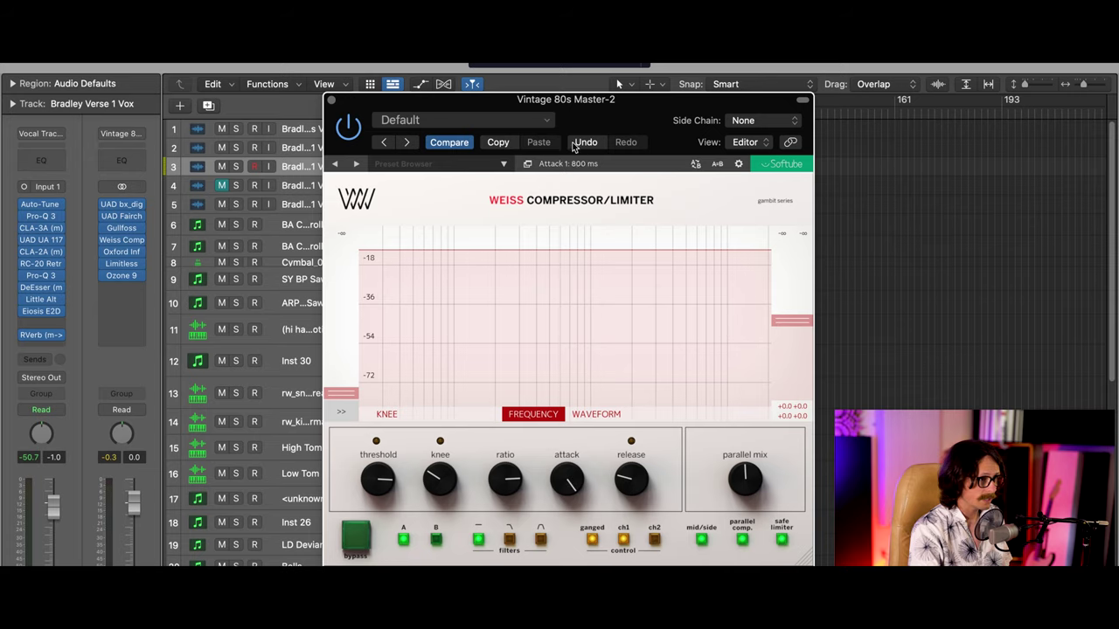
drag(567, 478, 566, 528)
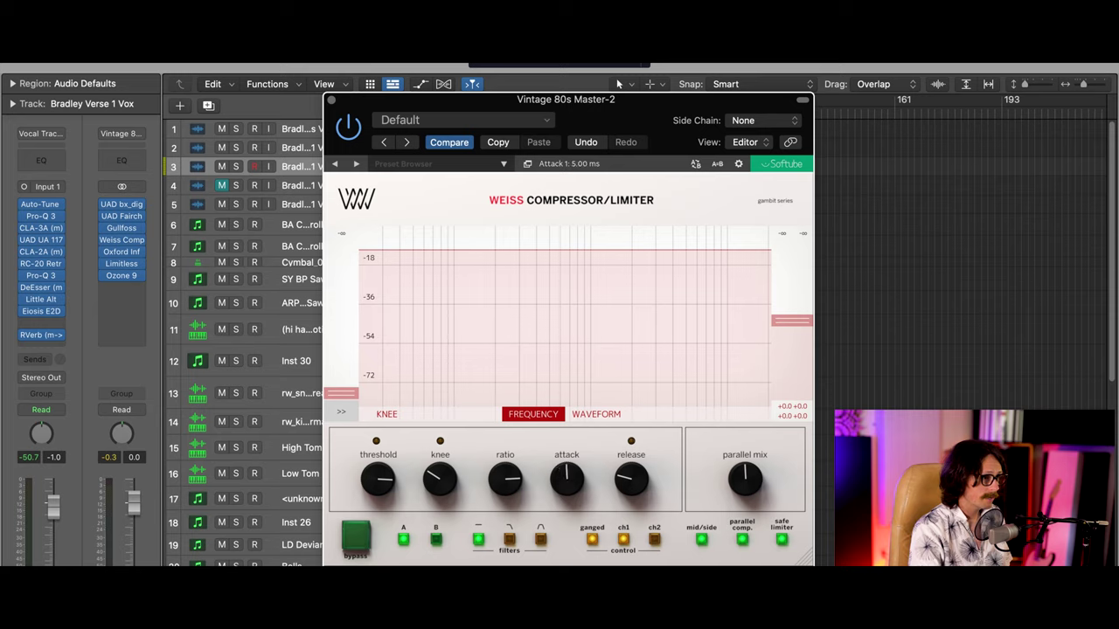
drag(567, 479, 563, 505)
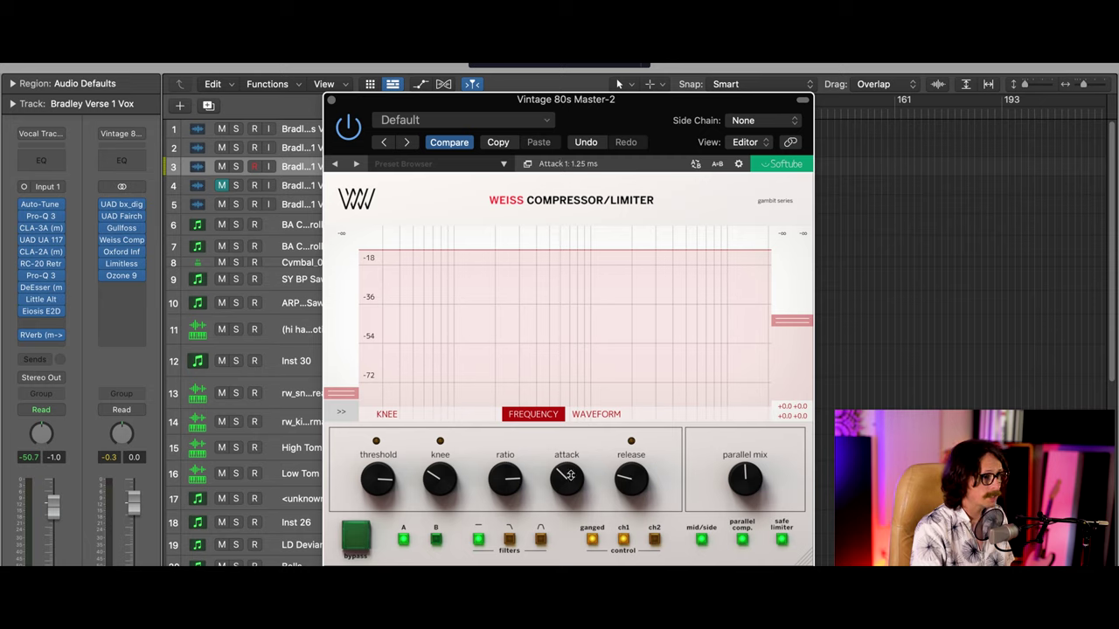
drag(572, 475, 564, 447)
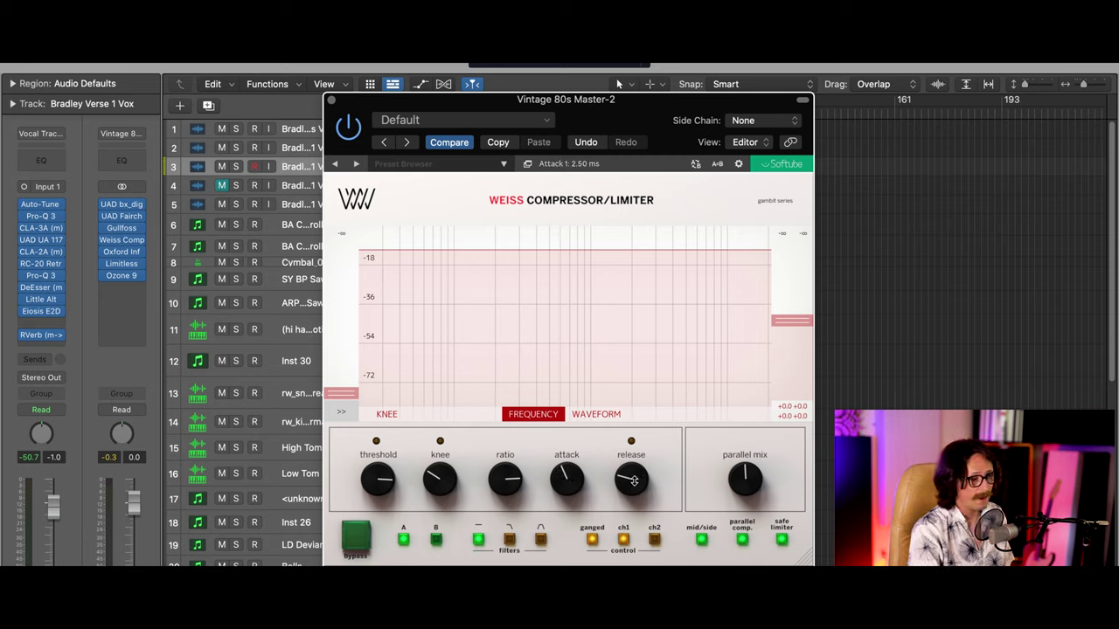